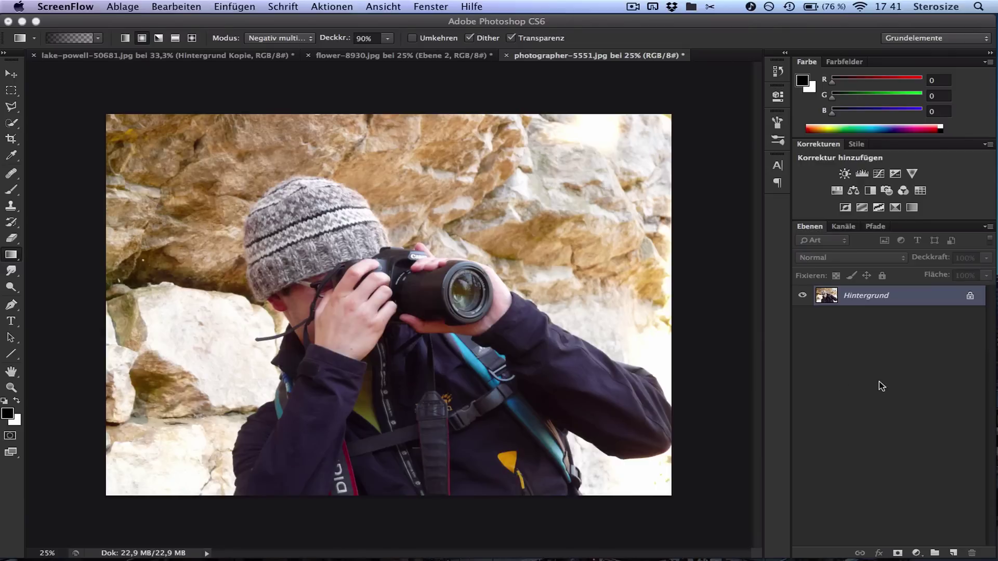
# Add a new empty layer named Effekt above the background layer.
pyautogui.click(954, 555)
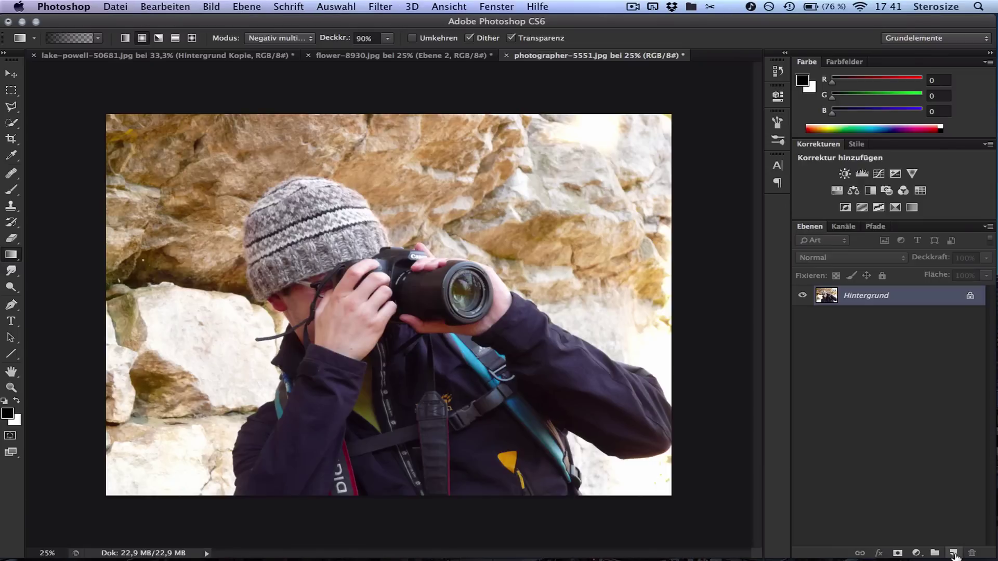
pyautogui.click(954, 555)
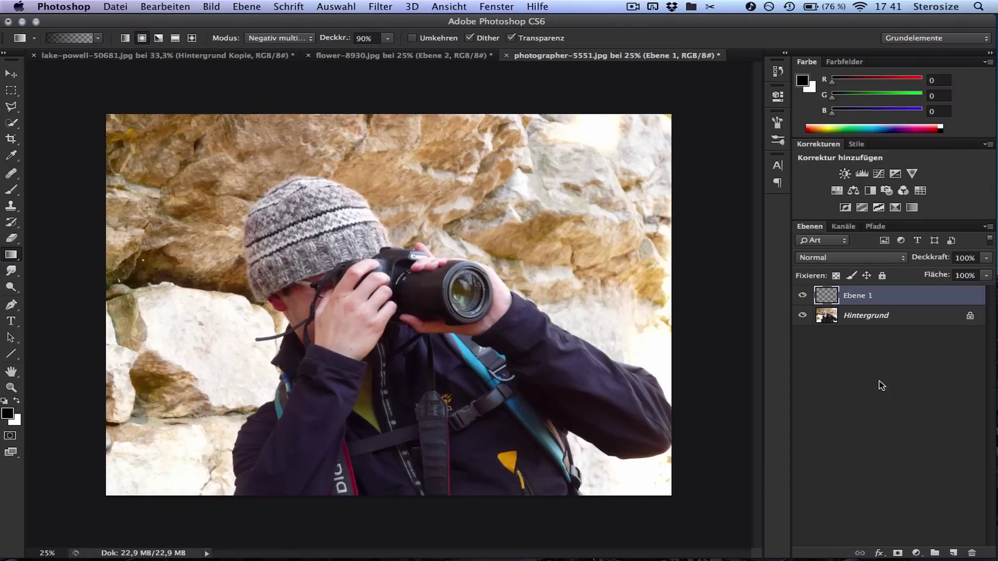
pyautogui.doubleClick(858, 297)
pyautogui.write('Effekt')
pyautogui.press('Return')
pyautogui.click(6, 414)
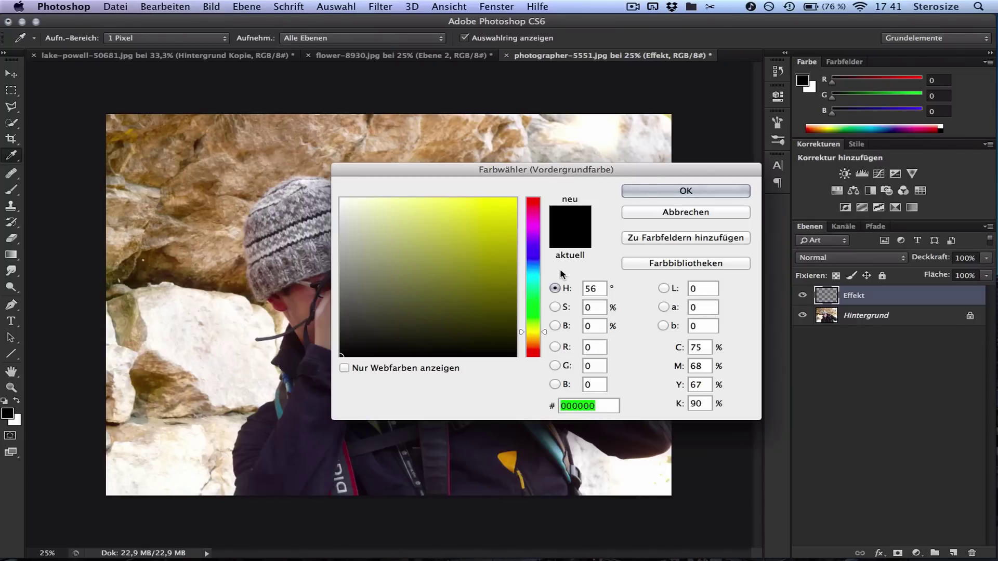
# Set the foreground colour to pale yellow faff76 (R250 G255 B118).
pyautogui.moveTo(537, 260); pyautogui.dragTo(534, 332)
pyautogui.moveTo(439, 225)
pyautogui.mouseDown()
pyautogui.moveTo(369, 182)
pyautogui.moveTo(522, 185)
pyautogui.moveTo(425, 177)
pyautogui.mouseUp()
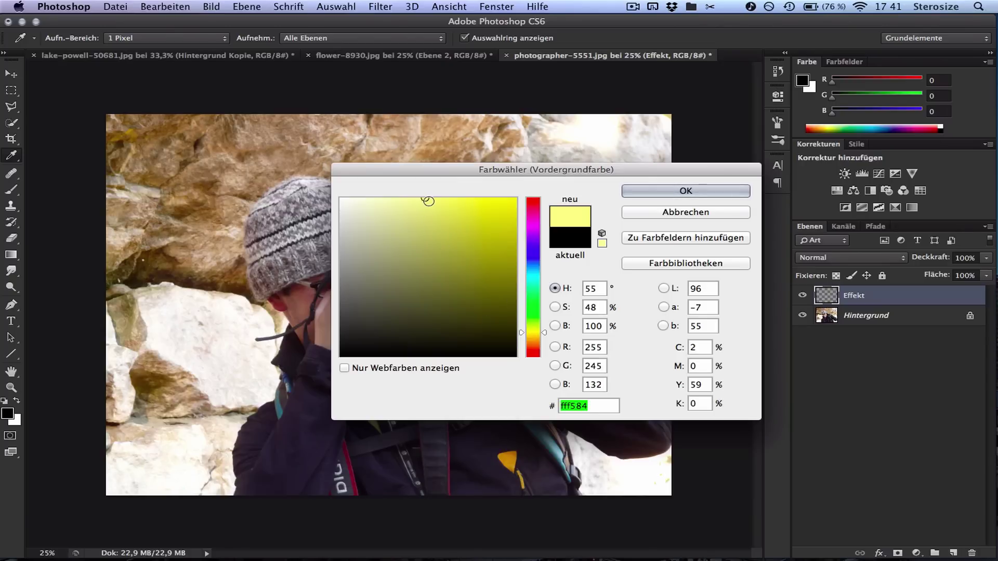
pyautogui.click(429, 196)
pyautogui.moveTo(429, 196); pyautogui.dragTo(434, 198)
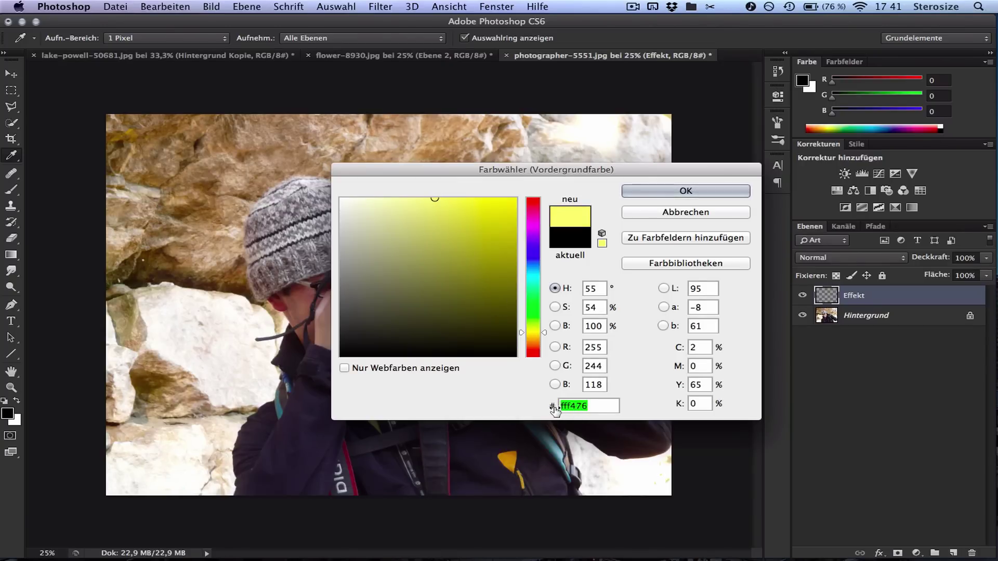
pyautogui.moveTo(536, 332)
pyautogui.mouseDown()
pyautogui.moveTo(537, 324)
pyautogui.moveTo(537, 345)
pyautogui.moveTo(538, 330)
pyautogui.mouseUp()
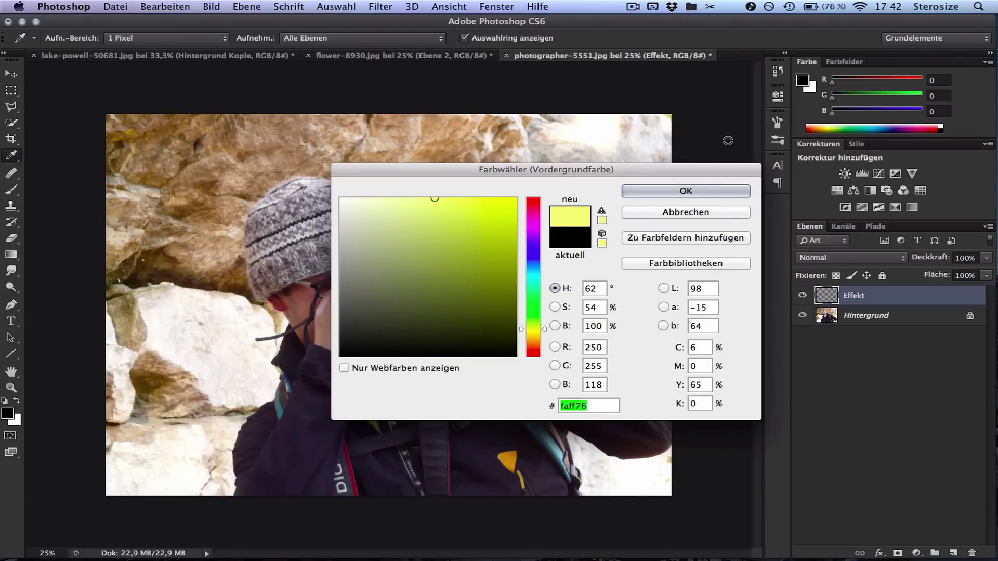
pyautogui.click(600, 406)
pyautogui.click(696, 191)
pyautogui.press('g')
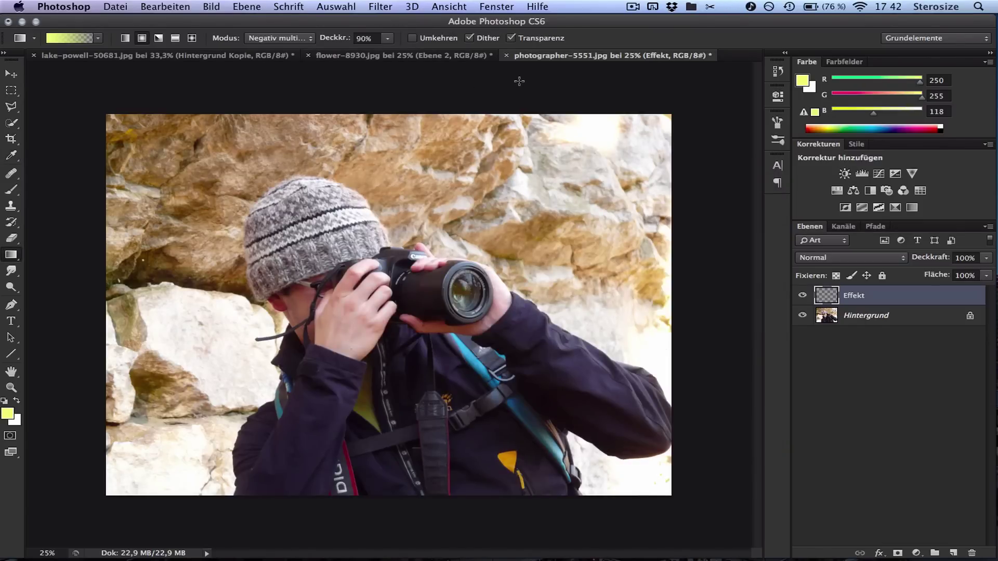
# Select the Gradient Tool from the fill tools group.
pyautogui.click(11, 258)
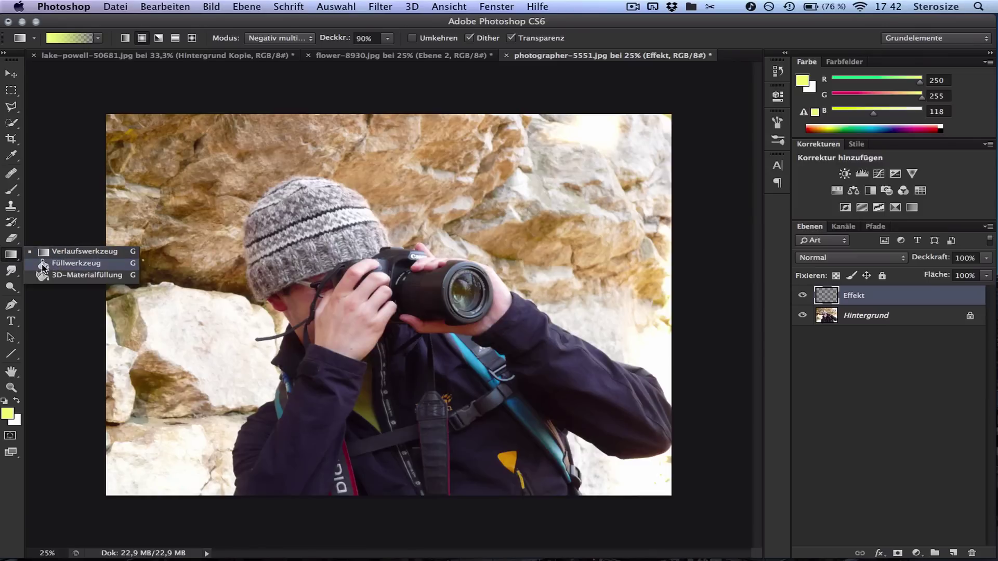
pyautogui.click(6, 258)
pyautogui.rightClick(6, 259)
pyautogui.click(52, 264)
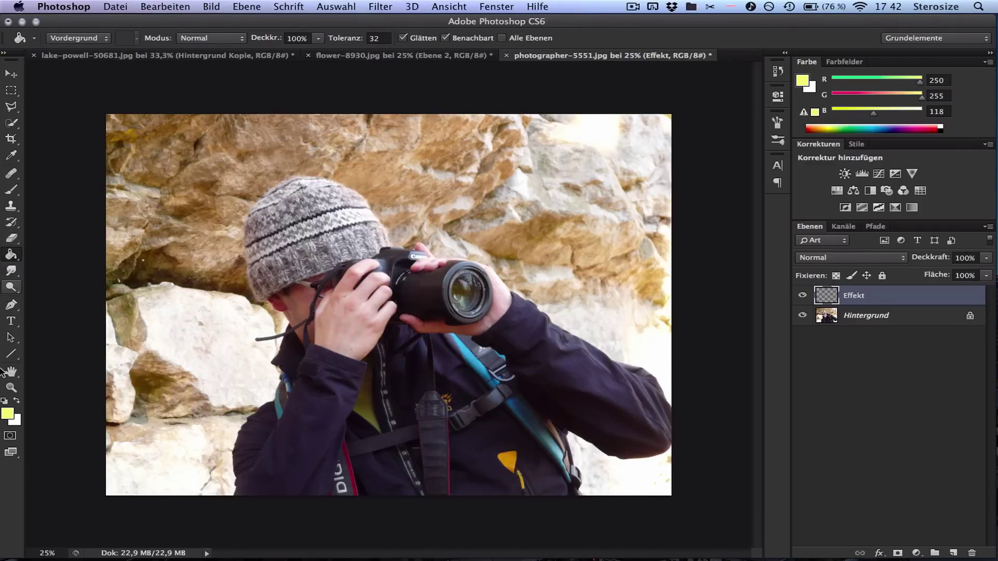
pyautogui.click(11, 222)
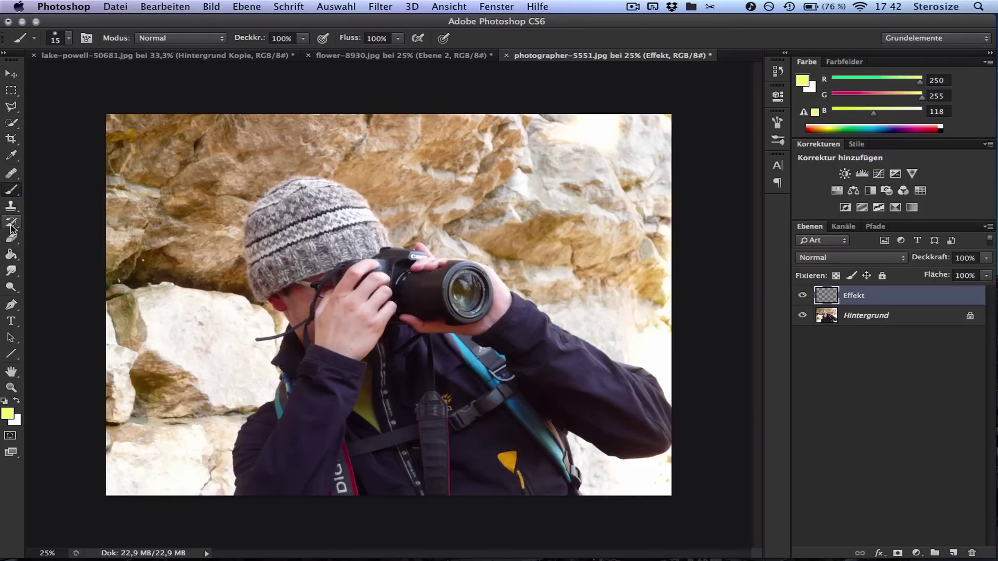
pyautogui.rightClick(12, 254)
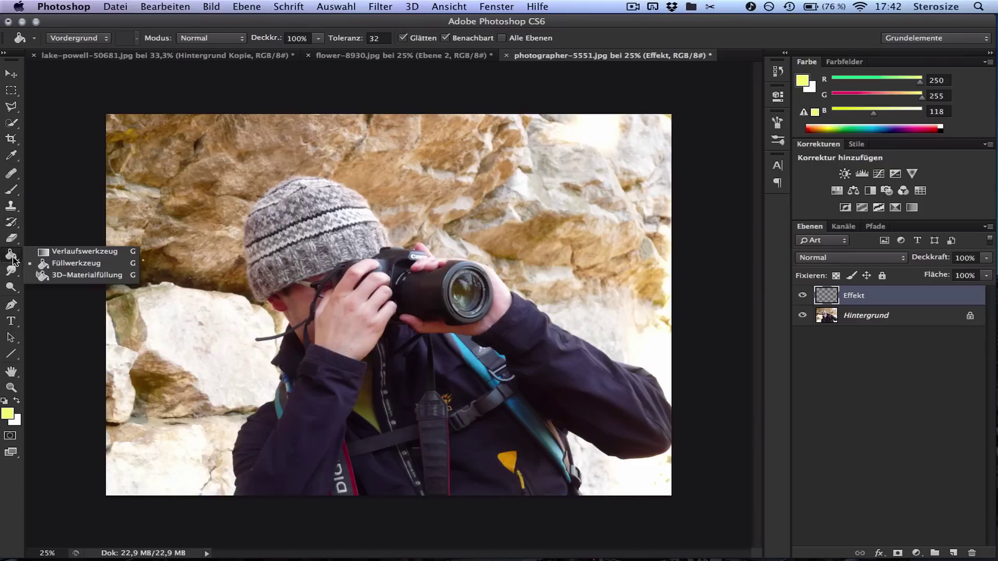
pyautogui.click(82, 254)
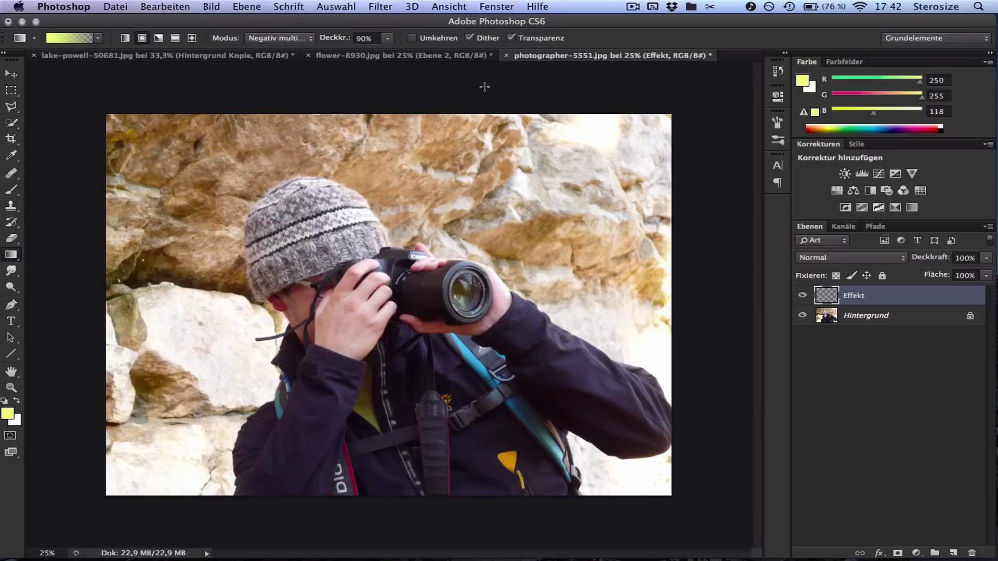
# Draw the pale-yellow gradient from above the photo's top right to below its bottom left.
pyautogui.moveTo(521, 87); pyautogui.dragTo(303, 544)
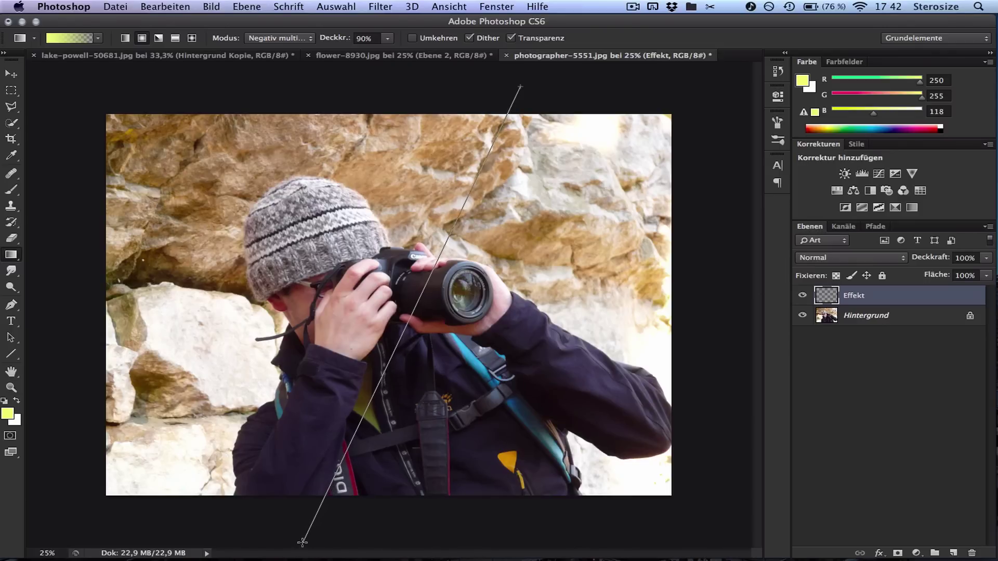
pyautogui.moveTo(303, 544); pyautogui.dragTo(303, 544)
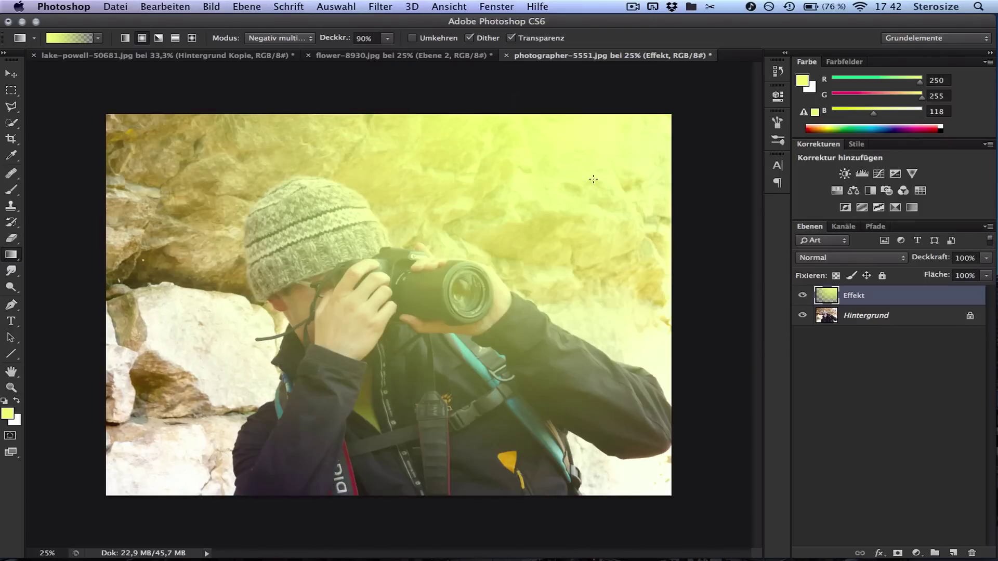
pyautogui.click(67, 38)
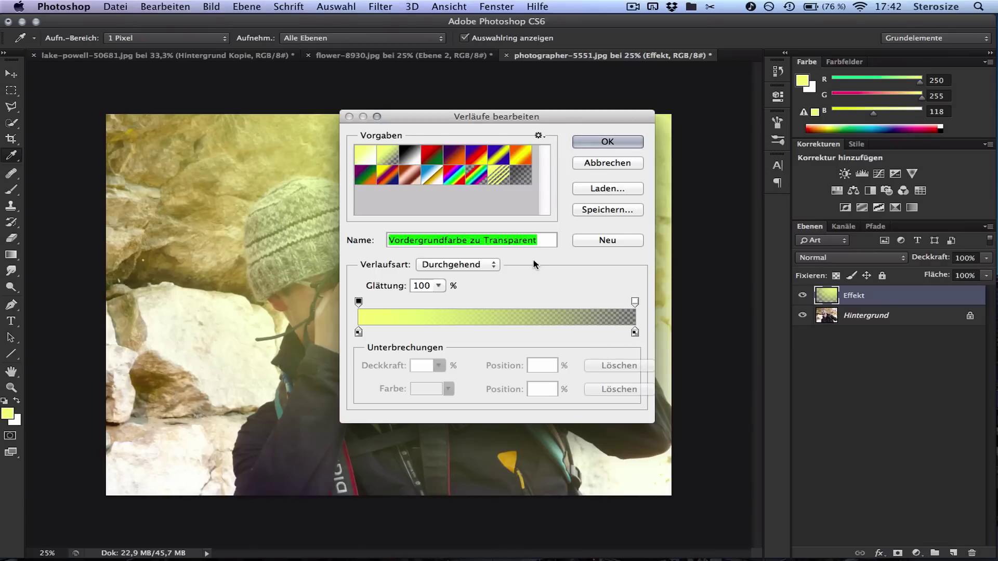
# Close the Gradient Editor without changing the gradient.
pyautogui.click(620, 143)
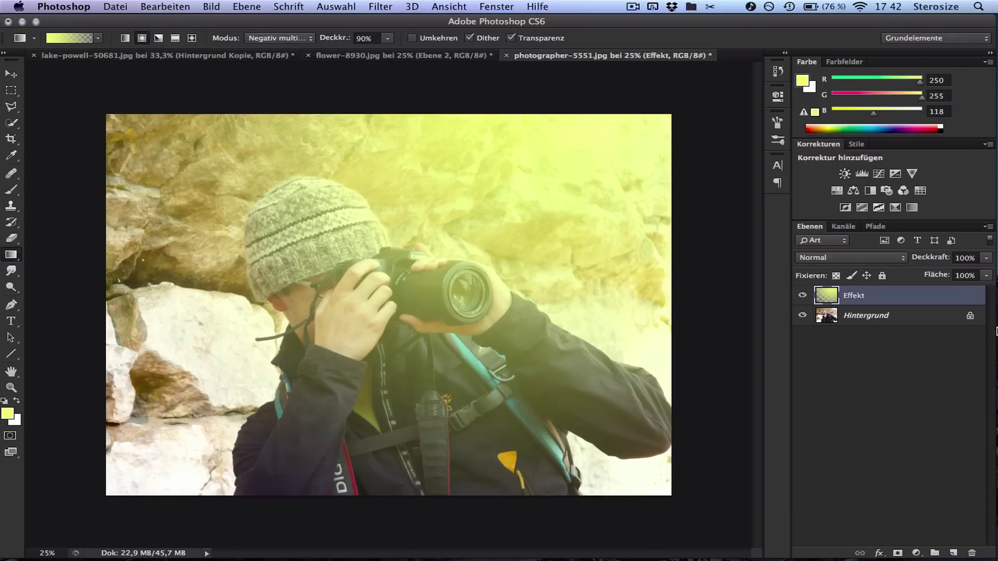
# Lower the Effekt layer's opacity to 57%.
pyautogui.click(987, 259)
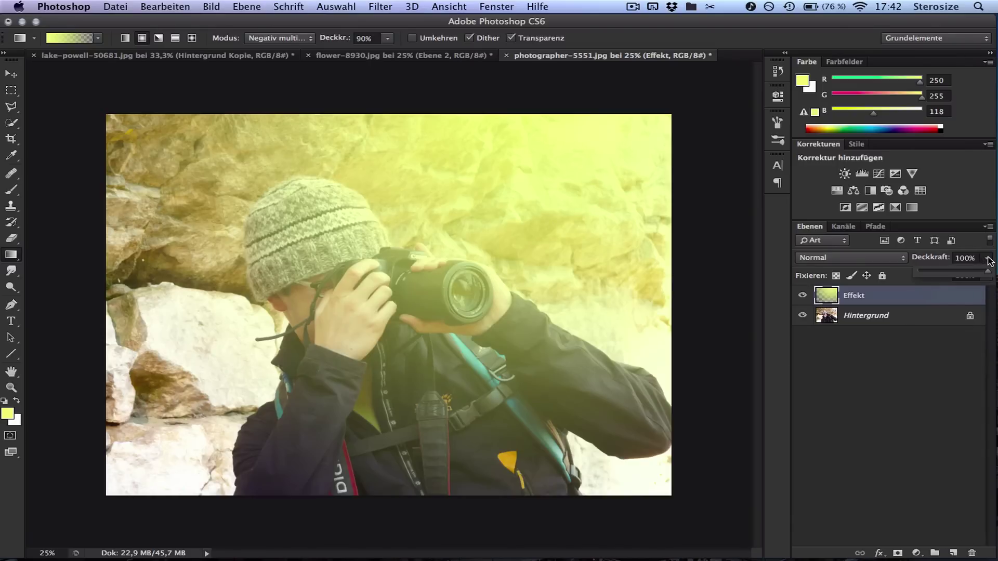
pyautogui.moveTo(988, 275); pyautogui.dragTo(960, 276)
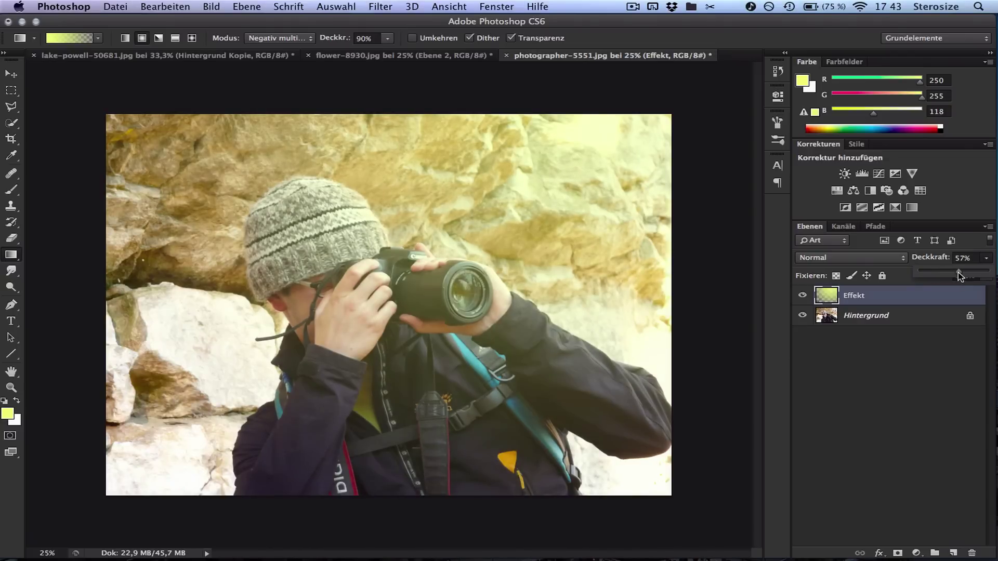
pyautogui.click(913, 417)
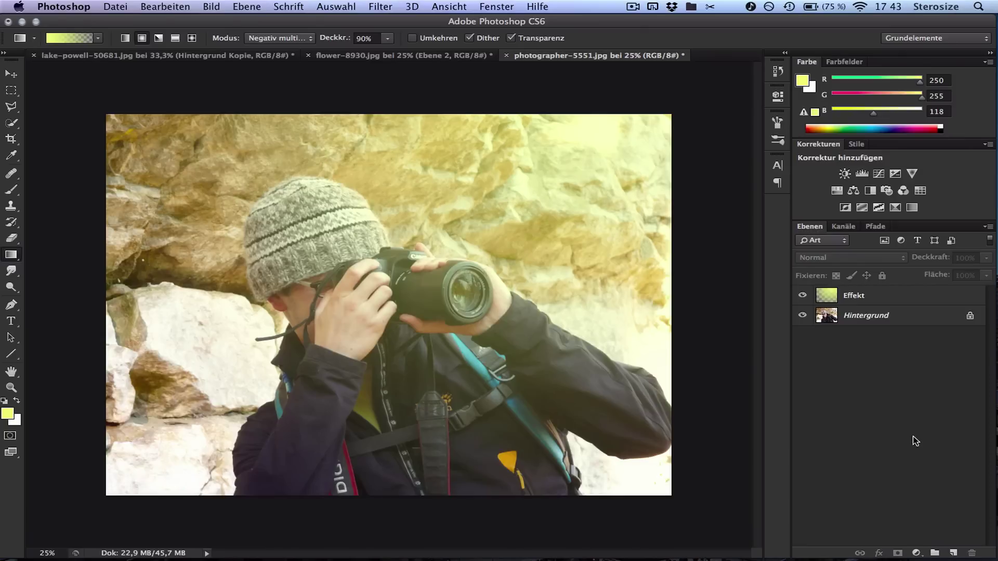
# Create a temporary Ebene 1 layer and make Effekt and Hintergrund visible again.
pyautogui.click(881, 295)
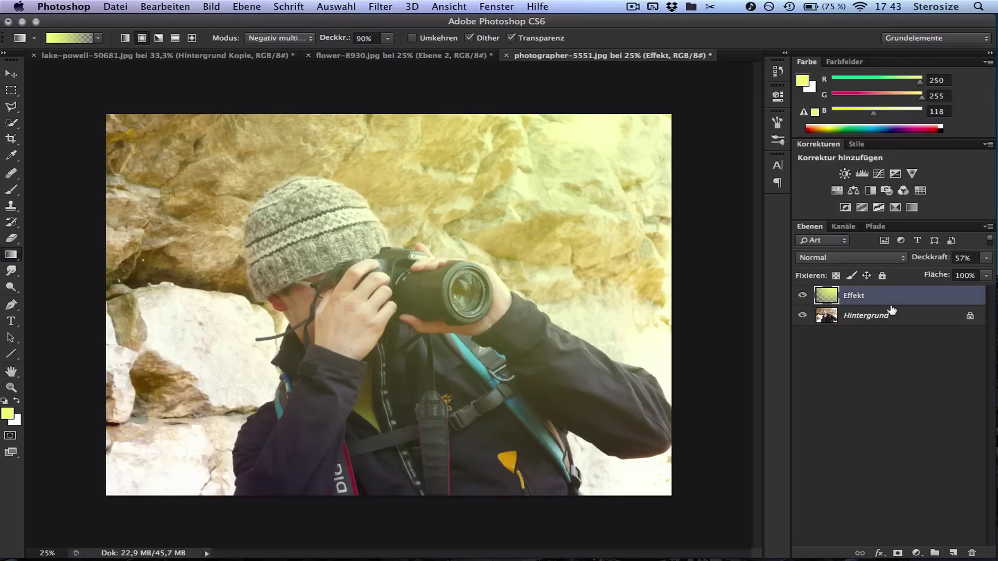
pyautogui.click(900, 316)
pyautogui.click(890, 300)
pyautogui.click(912, 383)
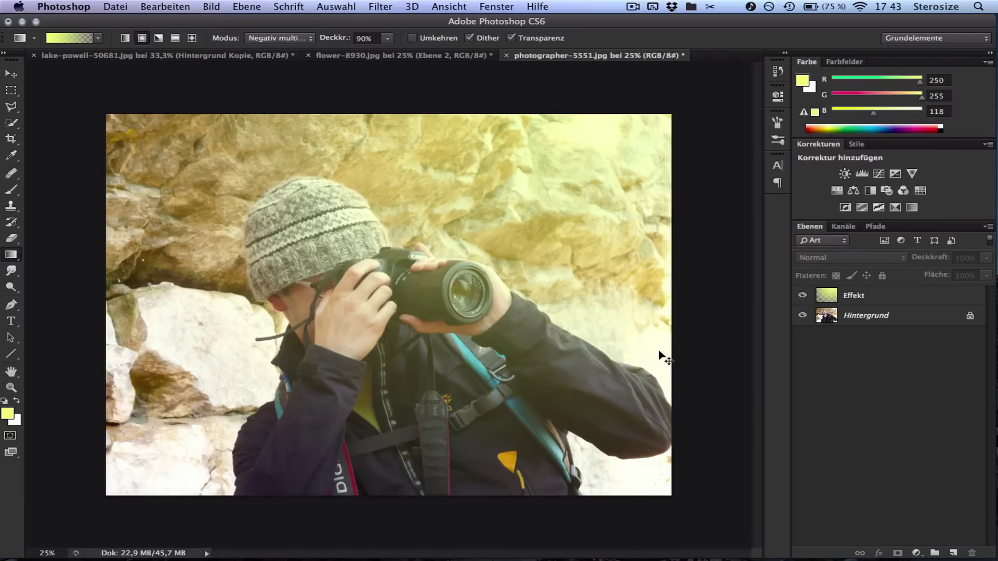
pyautogui.moveTo(659, 352); pyautogui.dragTo(659, 352)
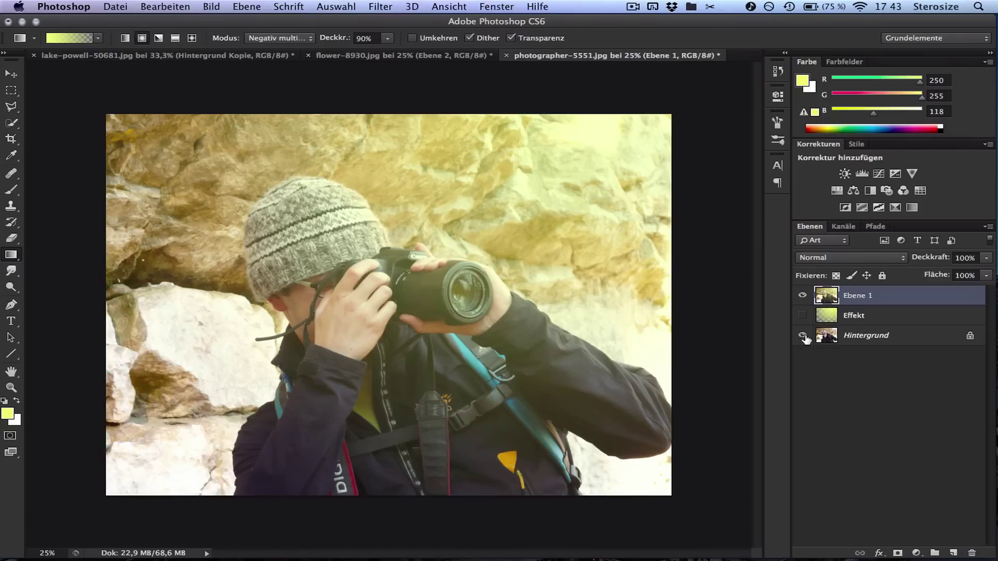
pyautogui.click(803, 315)
pyautogui.click(804, 337)
# Delete the Ebene 1 layer, confirming with Ja.
pyautogui.click(861, 418)
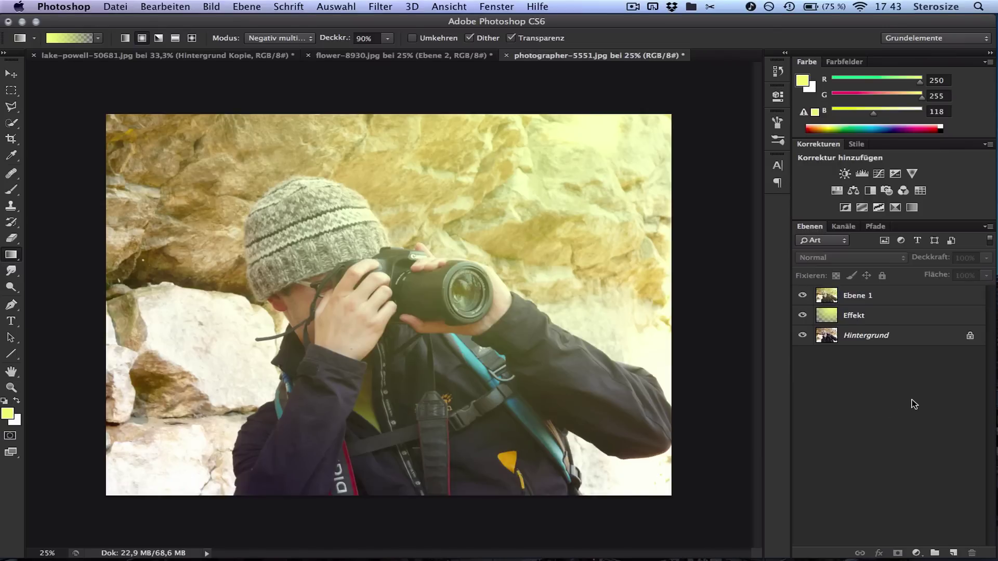
pyautogui.click(867, 298)
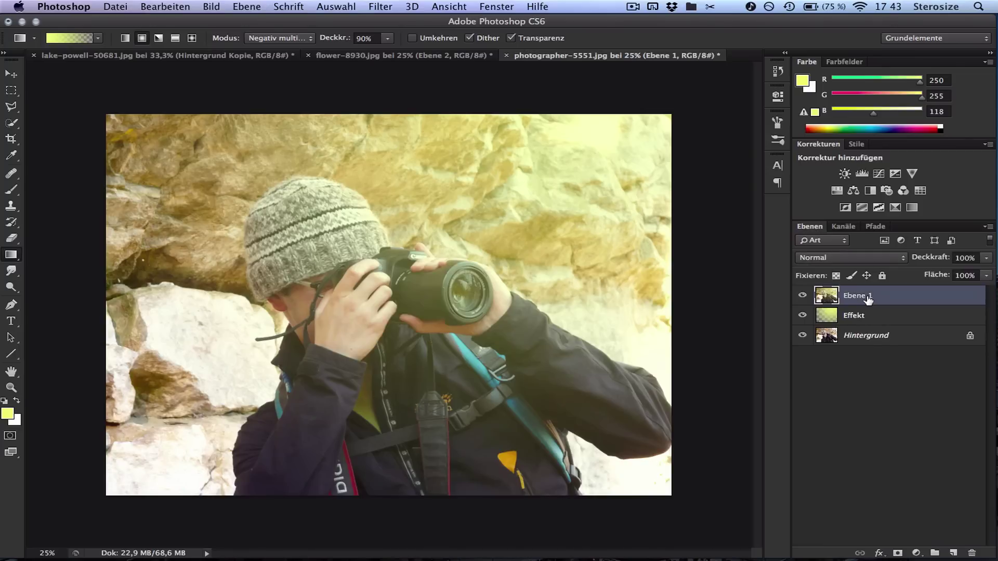
pyautogui.rightClick(866, 298)
pyautogui.click(688, 179)
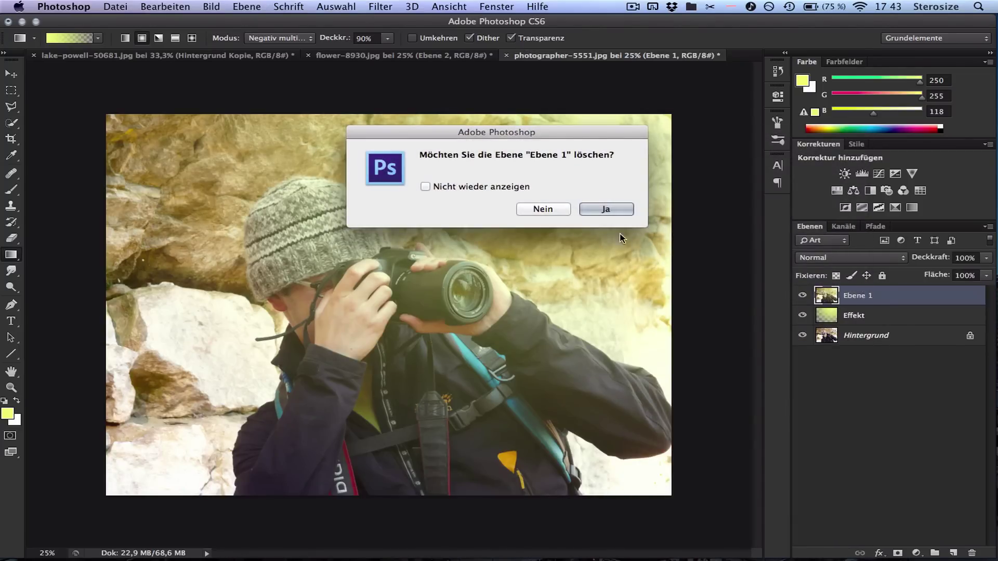
pyautogui.click(608, 209)
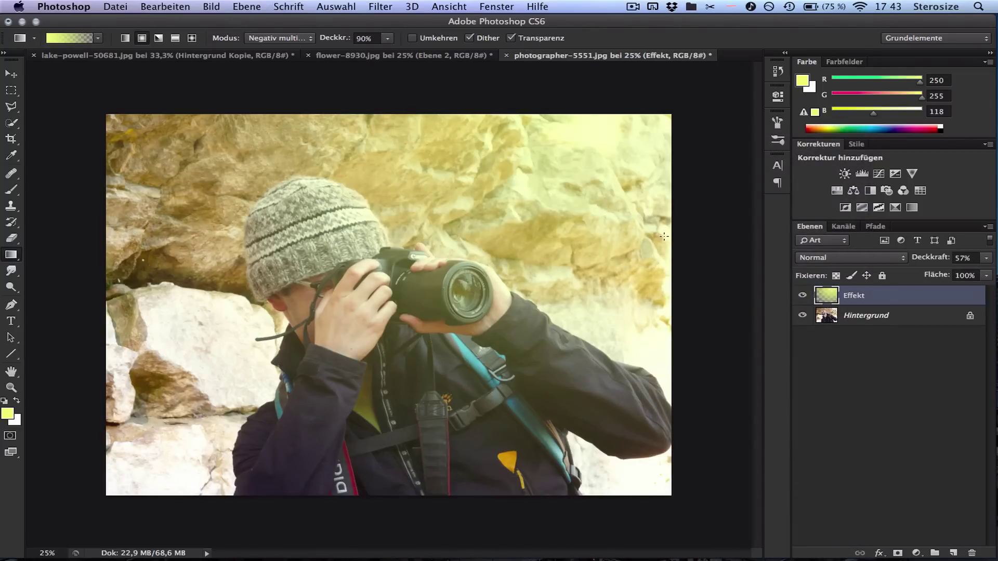
pyautogui.keyDown('shift'); pyautogui.click(902, 321); pyautogui.keyUp('shift')
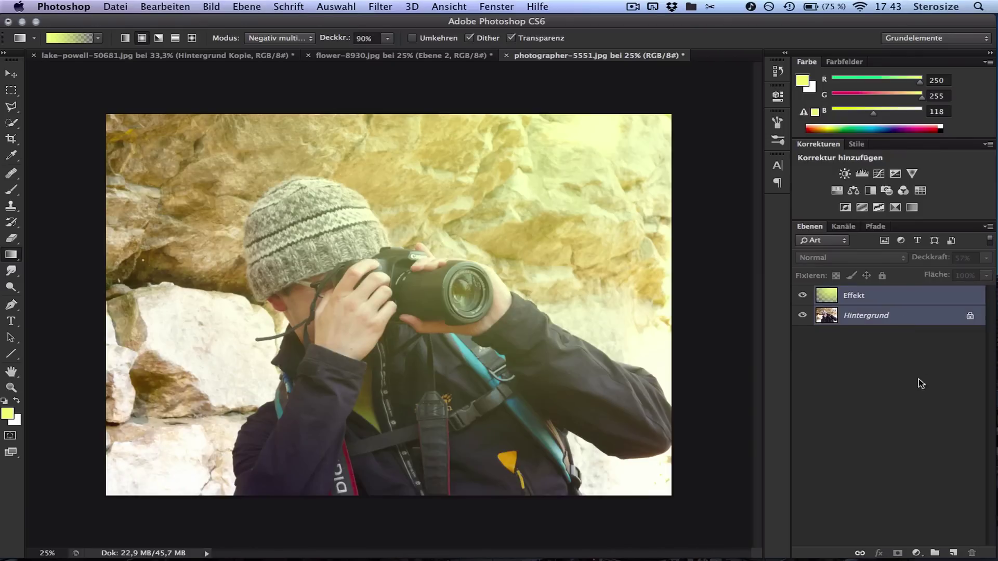
# Duplicate the Effekt and Hintergrund layers and merge the copies into one layer.
pyautogui.moveTo(912, 317); pyautogui.dragTo(954, 554)
pyautogui.moveTo(898, 323); pyautogui.dragTo(953, 553)
pyautogui.click(887, 296)
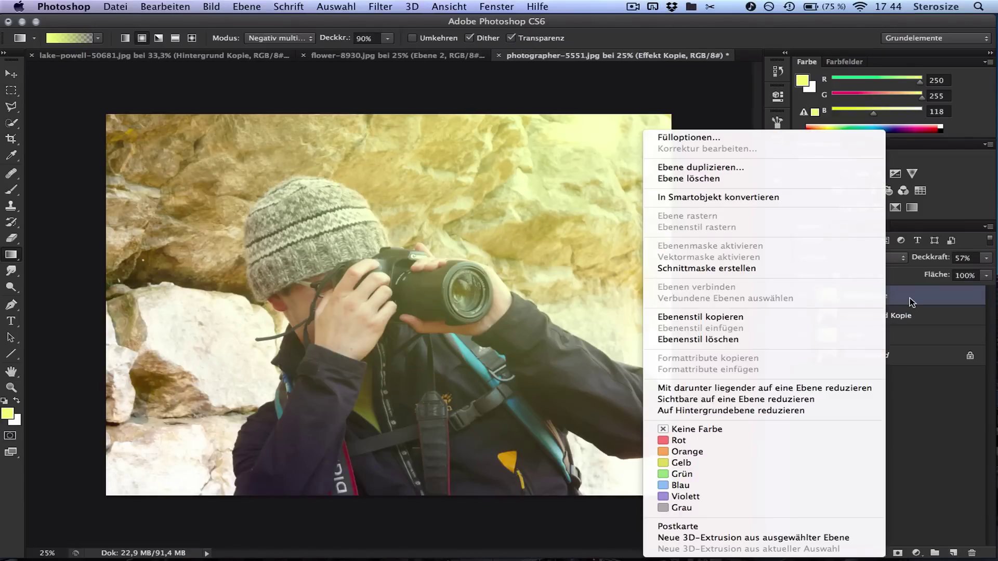
pyautogui.click(750, 389)
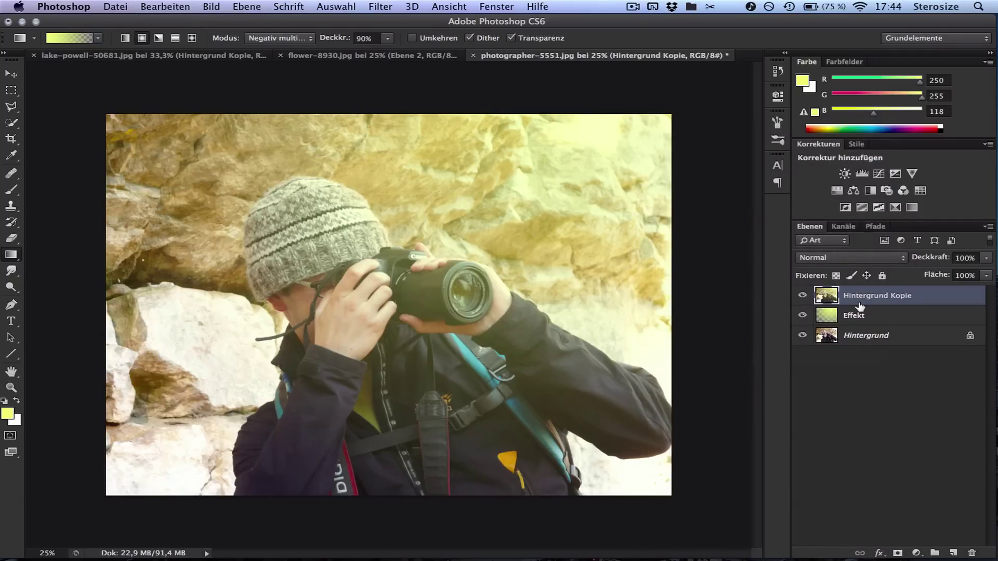
# Rename the merged copy layer to Ergebnis.
pyautogui.doubleClick(886, 296)
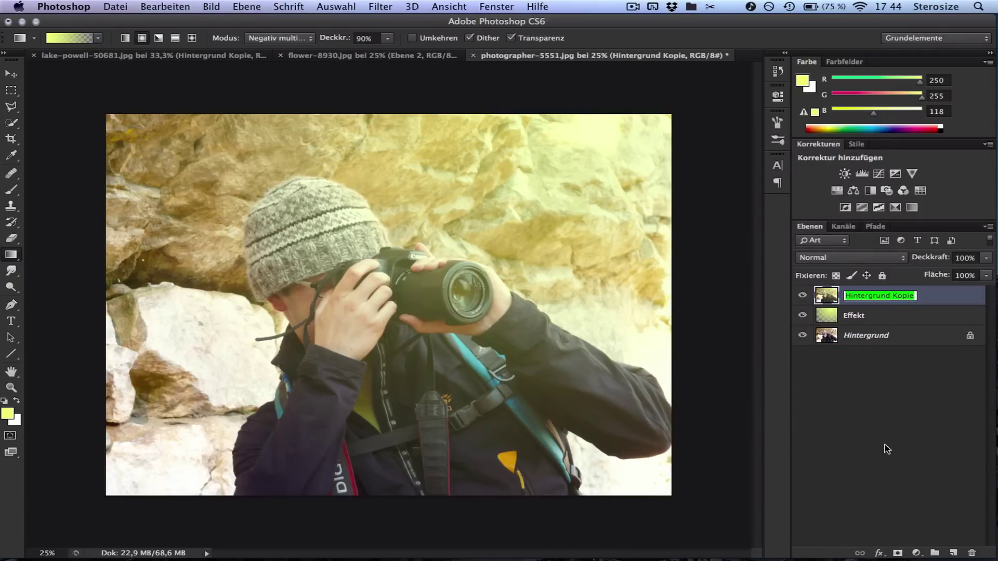
pyautogui.write('E')
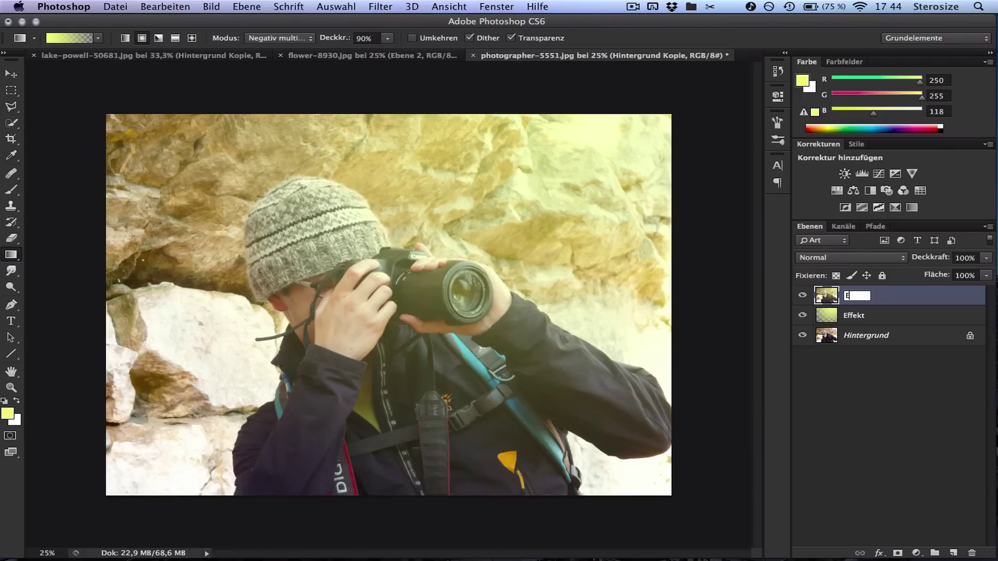
pyautogui.write('Rgenis')
pyautogui.press('Return')
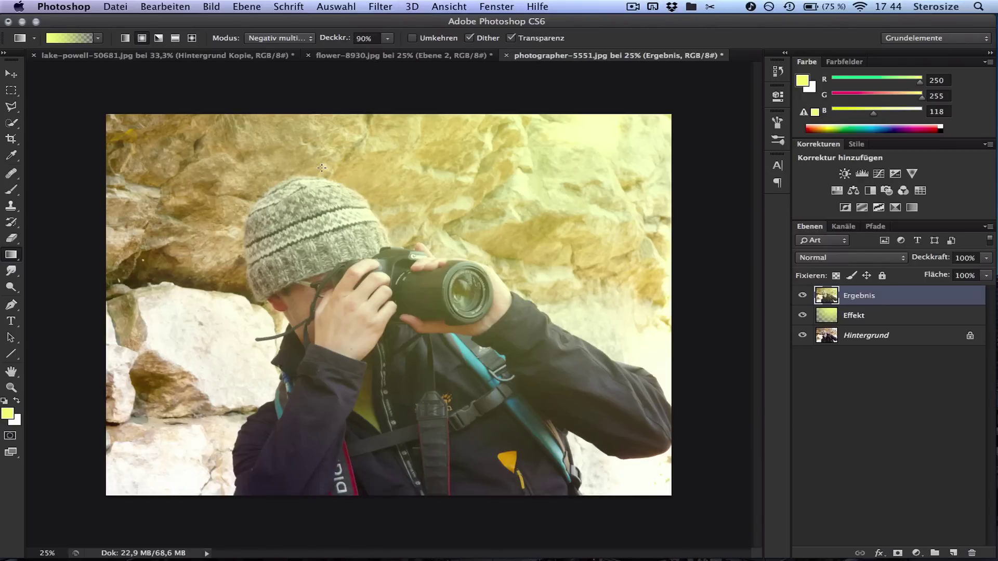
# Apply Farbbalance to Ergebnis's shadows (Tiefen) with values +23, −36, +67.
pyautogui.click(241, 5)
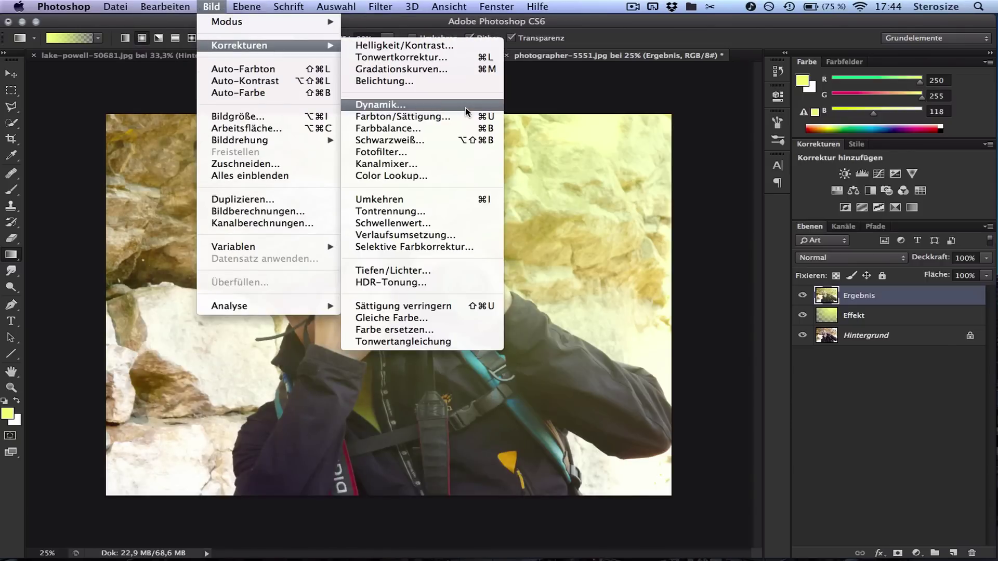
pyautogui.moveTo(240, 45)
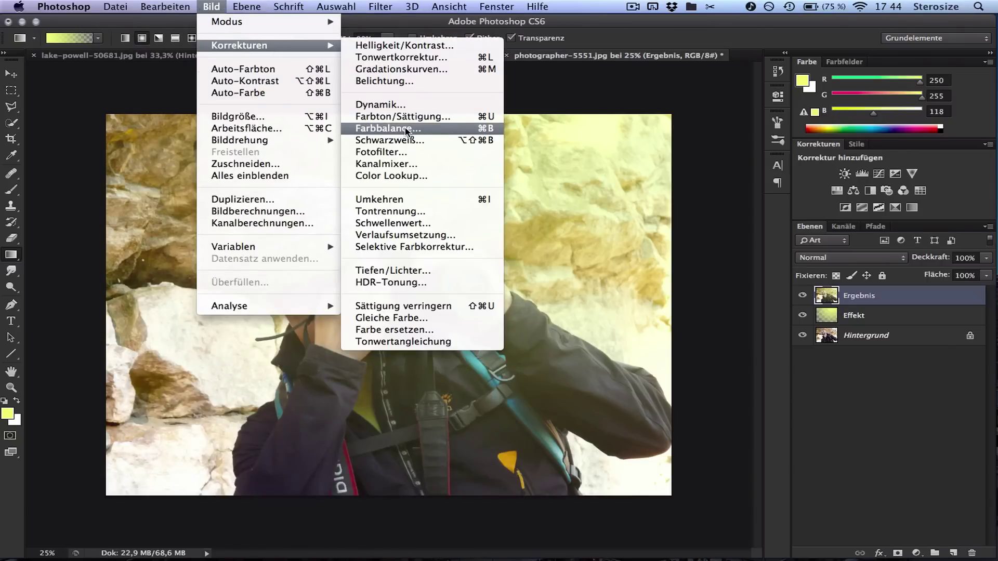
pyautogui.click(406, 131)
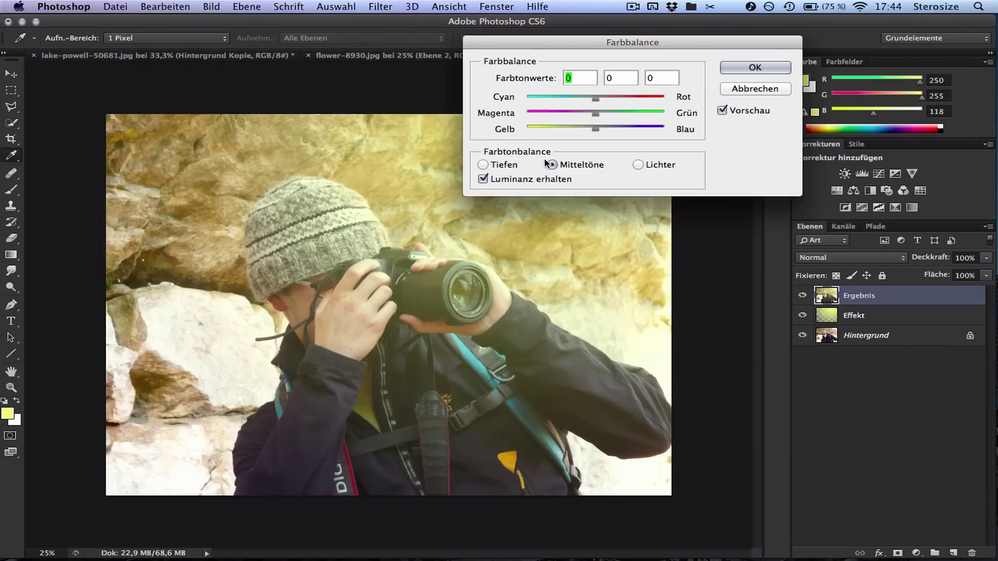
pyautogui.click(482, 166)
pyautogui.moveTo(593, 112)
pyautogui.mouseDown()
pyautogui.moveTo(571, 115)
pyautogui.moveTo(613, 100)
pyautogui.mouseUp()
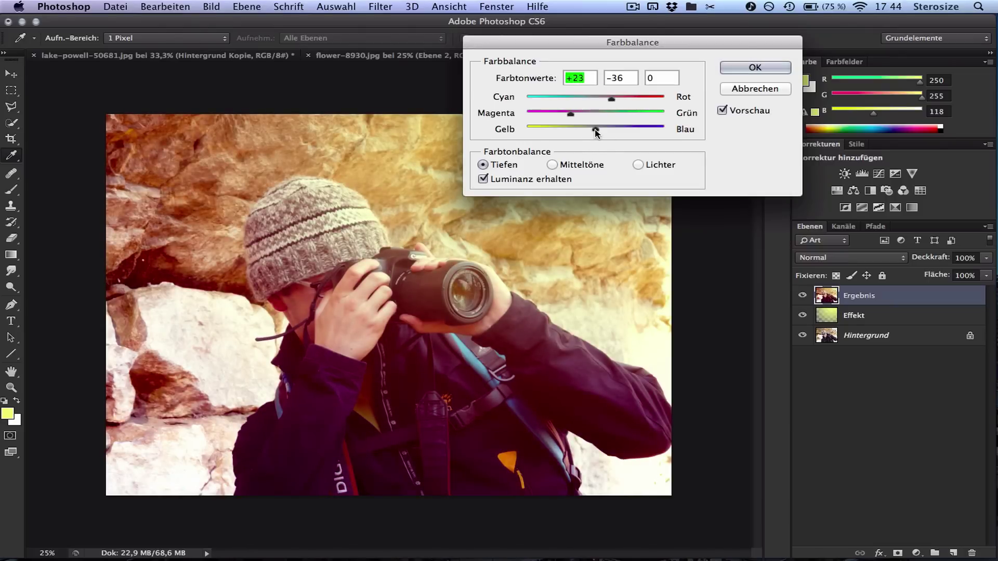
pyautogui.moveTo(596, 133)
pyautogui.mouseDown()
pyautogui.moveTo(647, 132)
pyautogui.moveTo(568, 131)
pyautogui.moveTo(643, 132)
pyautogui.mouseUp()
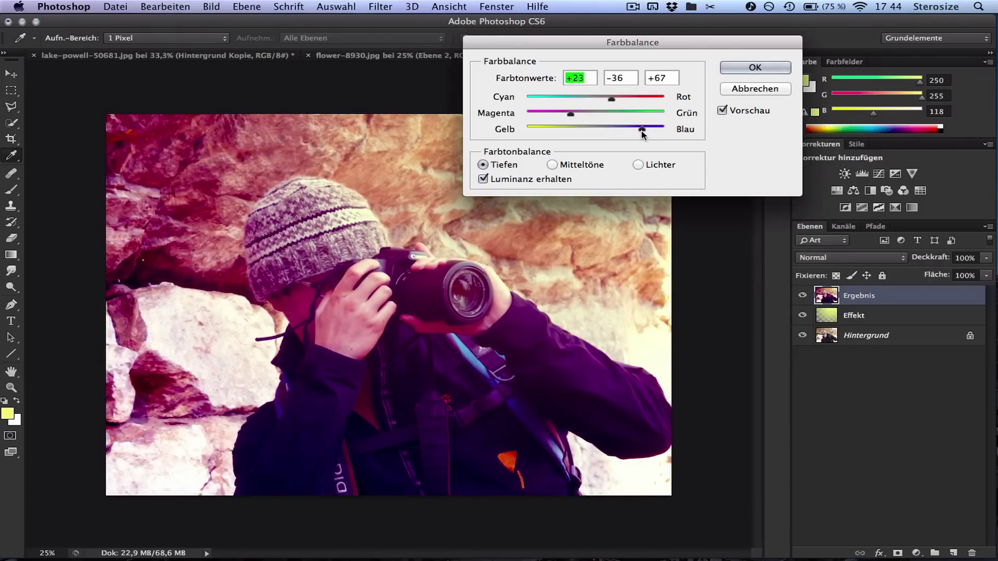
pyautogui.click(755, 67)
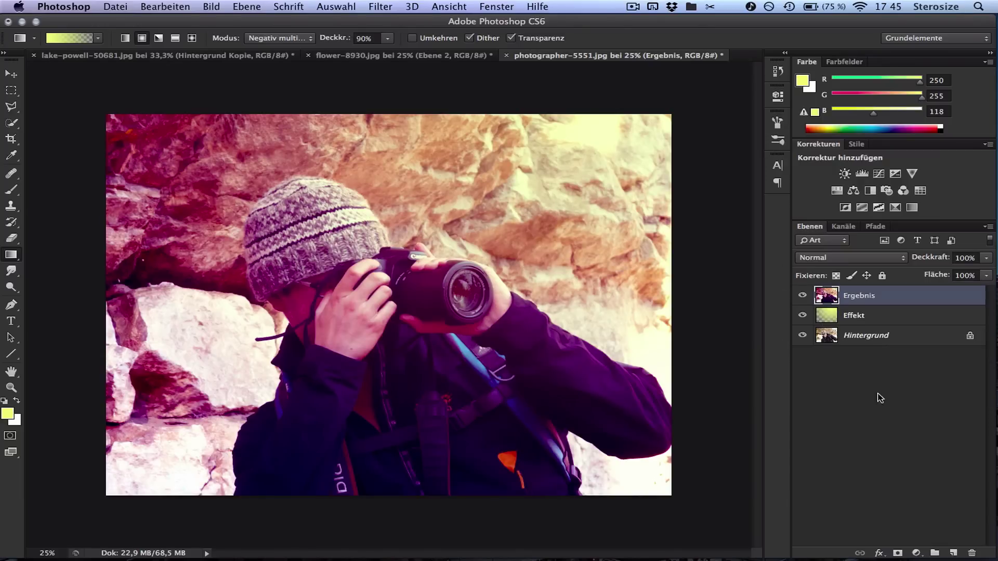
# Toggle the Ergebnis and Effekt layers to compare the tinted result with the original.
pyautogui.click(803, 316)
pyautogui.click(802, 295)
pyautogui.click(802, 296)
# Switch to the flower-8930 document and toggle Ebene 2 to compare its warm tint.
pyautogui.click(411, 58)
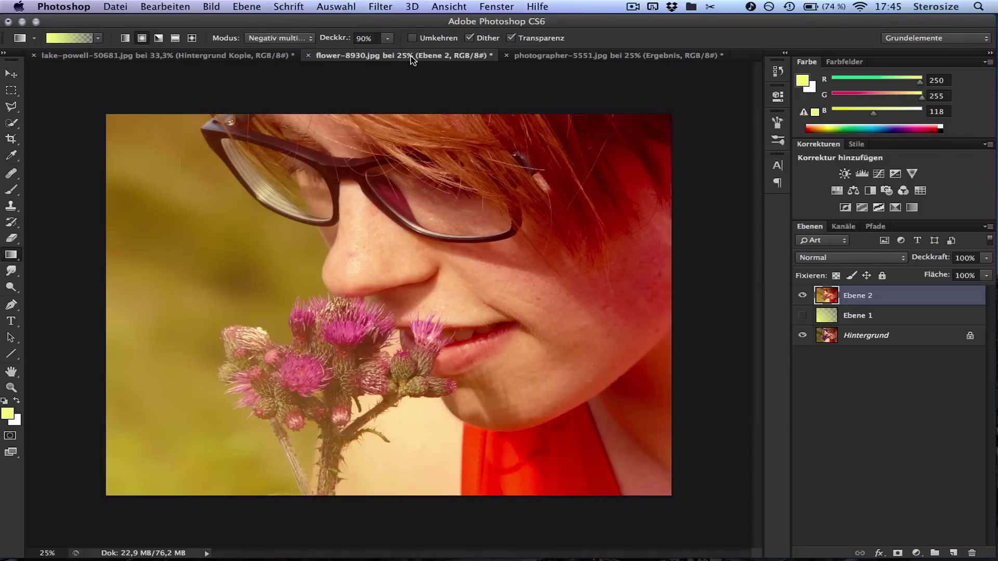
pyautogui.click(802, 296)
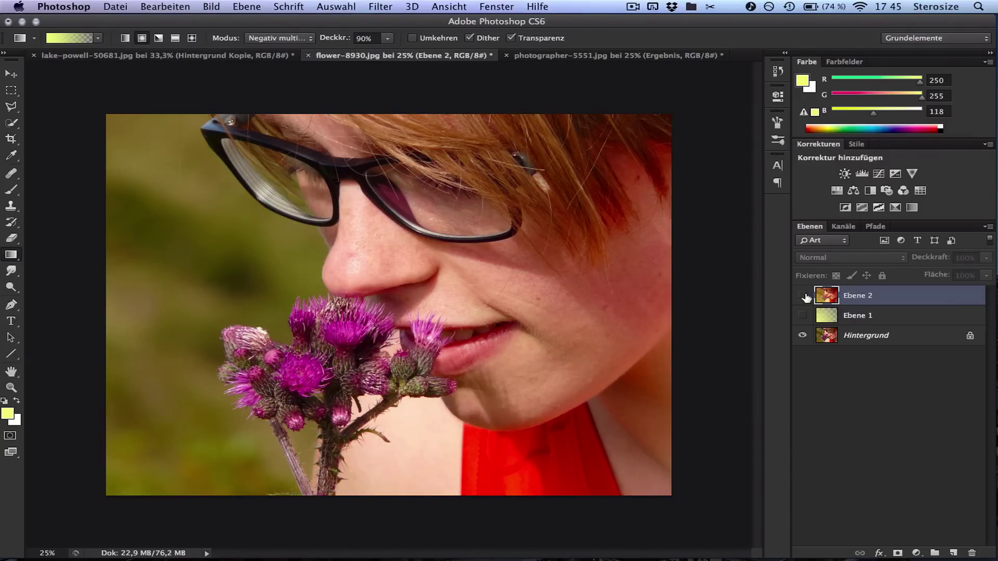
pyautogui.click(803, 296)
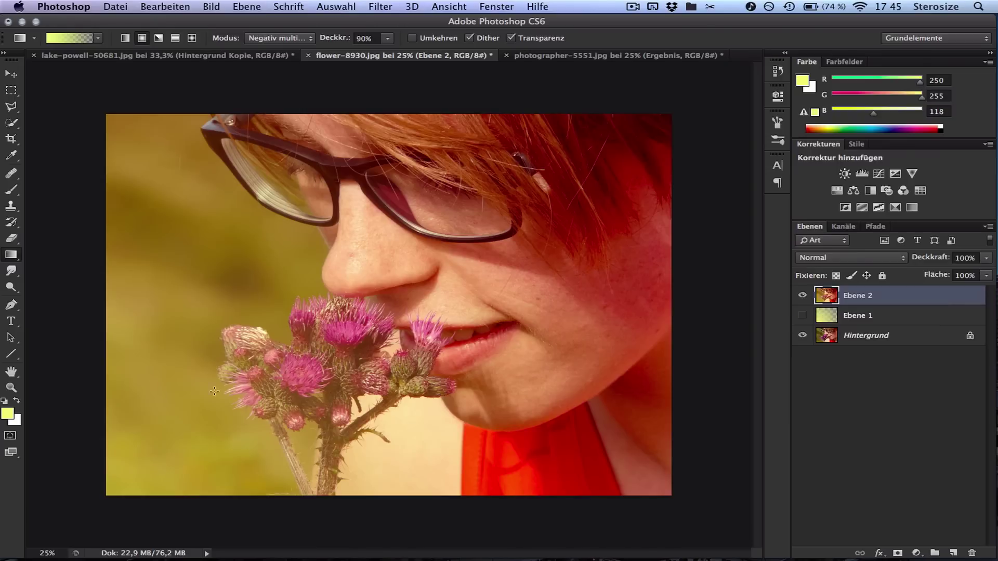
# Switch to the lake-powell document and toggle Hintergrund Kopie to compare against the original.
pyautogui.click(202, 56)
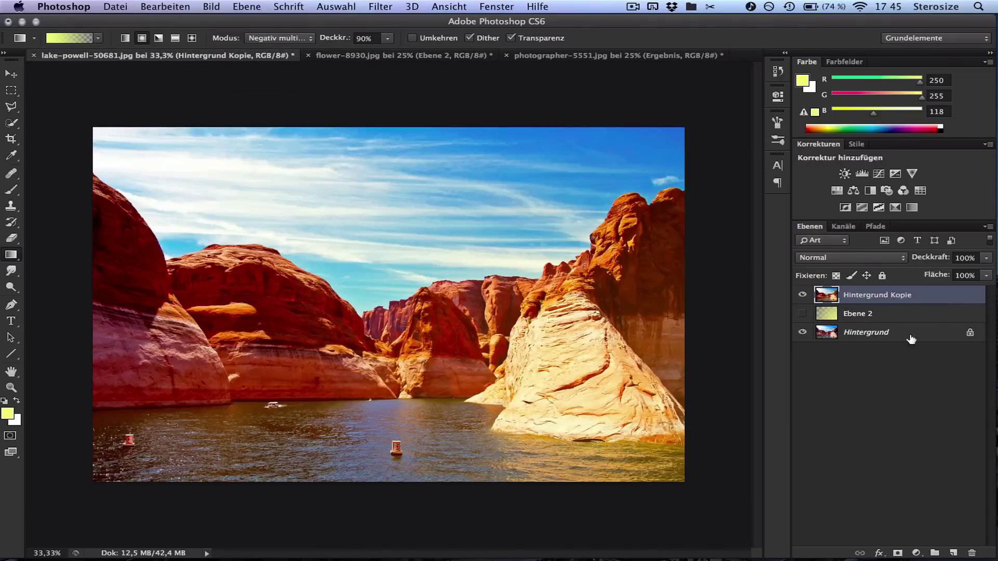
pyautogui.click(803, 295)
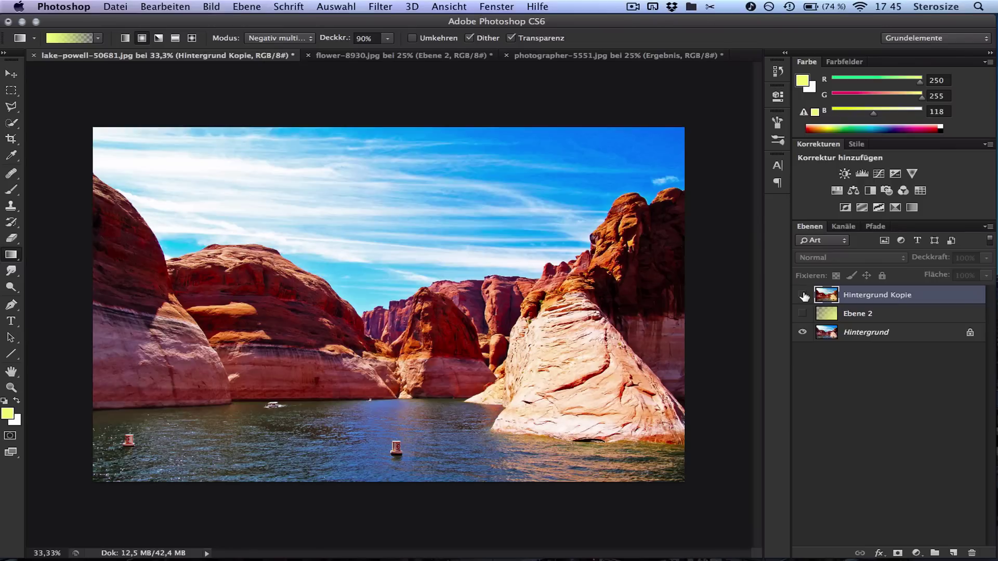
pyautogui.click(803, 296)
pyautogui.click(803, 295)
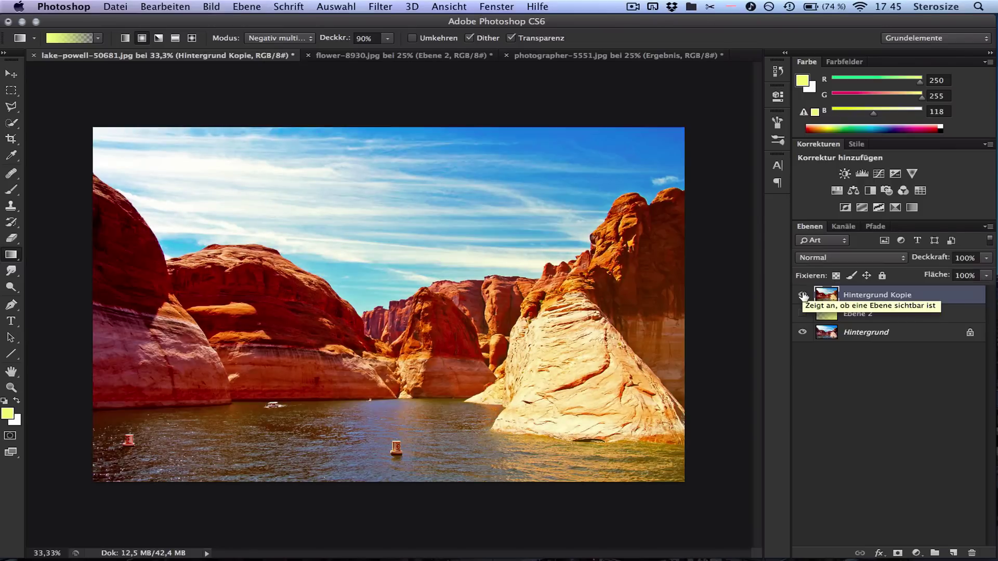
pyautogui.click(831, 386)
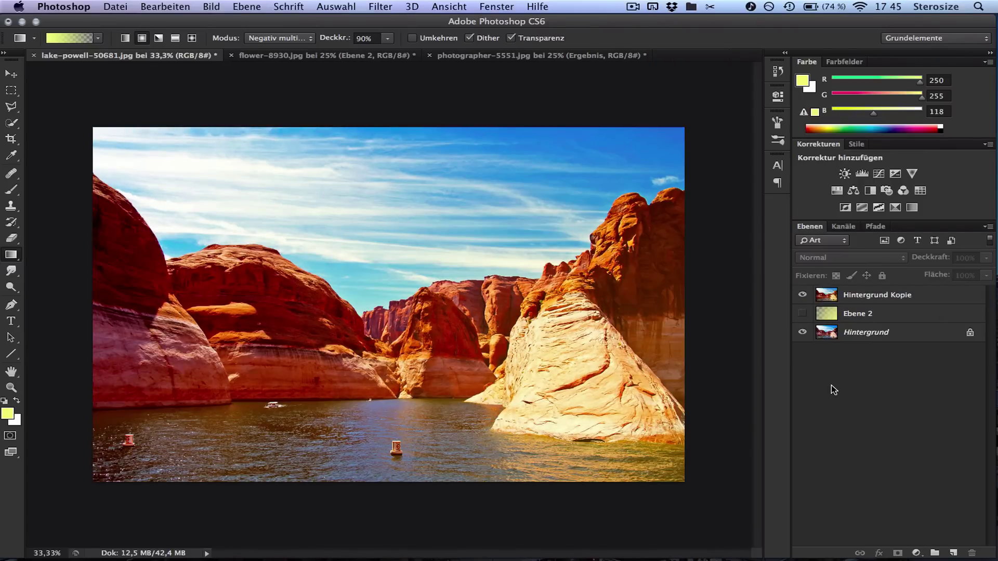